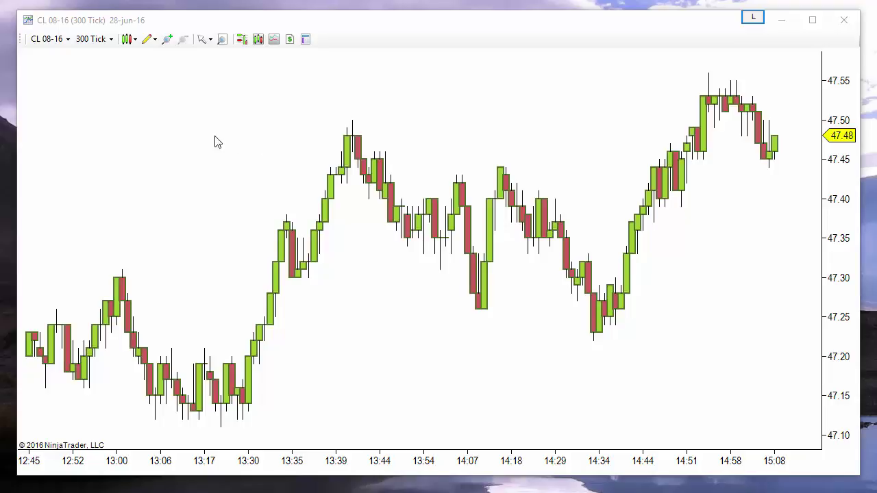
Open the chart's indicator list and add a LinReg indicator.
right_click(187, 125)
left_click(254, 183)
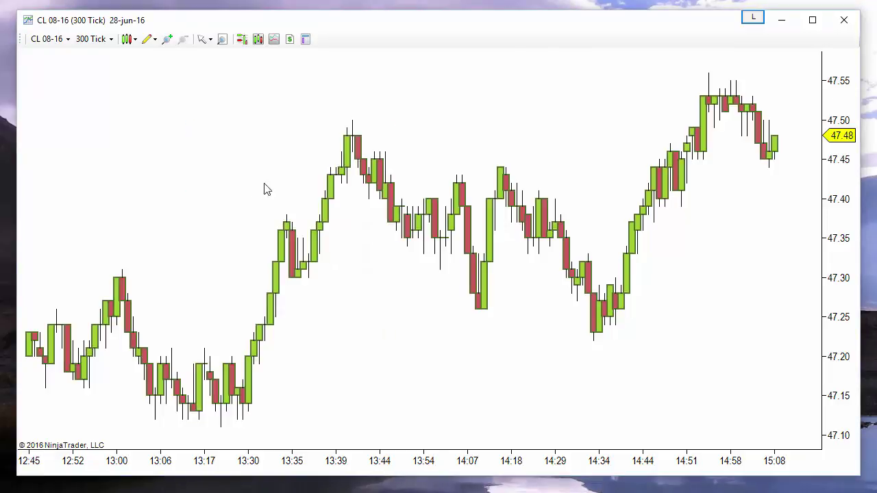
left_click(303, 176)
key("l")
scroll(303, 176, "down", 7)
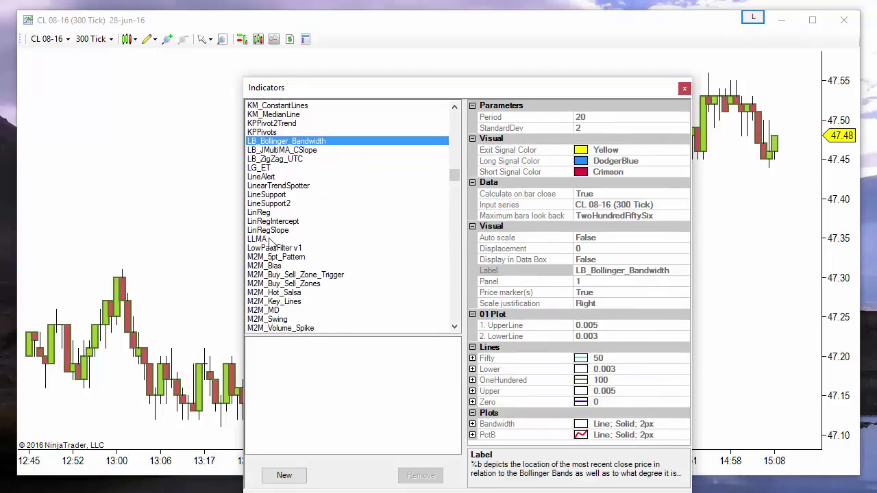
double_click(260, 213)
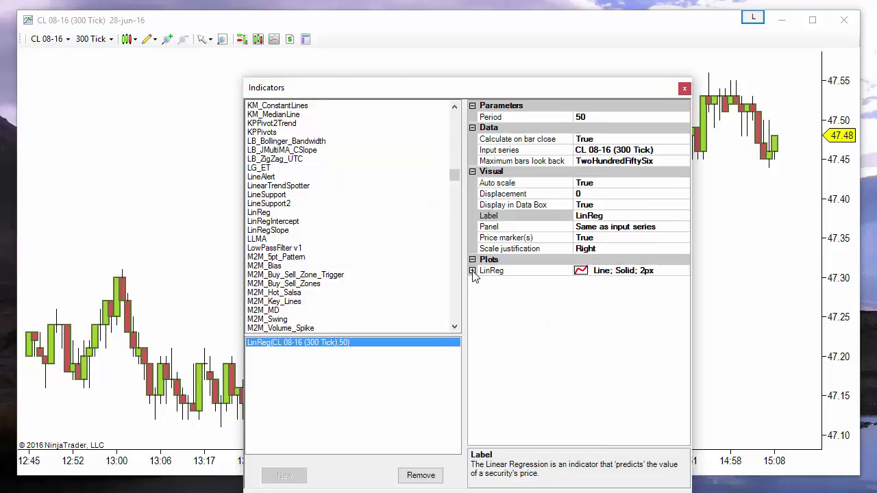
Add an HMA indicator with period 50 and a blue line, and apply it.
left_click(290, 186)
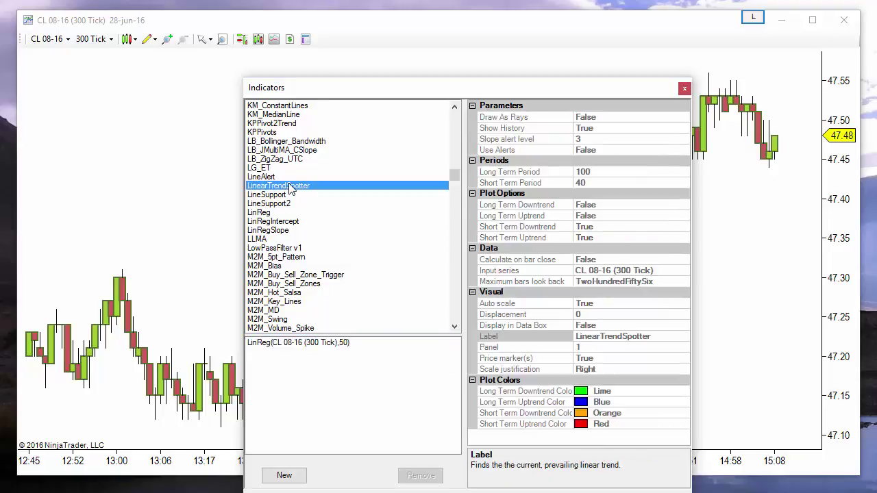
key("h")
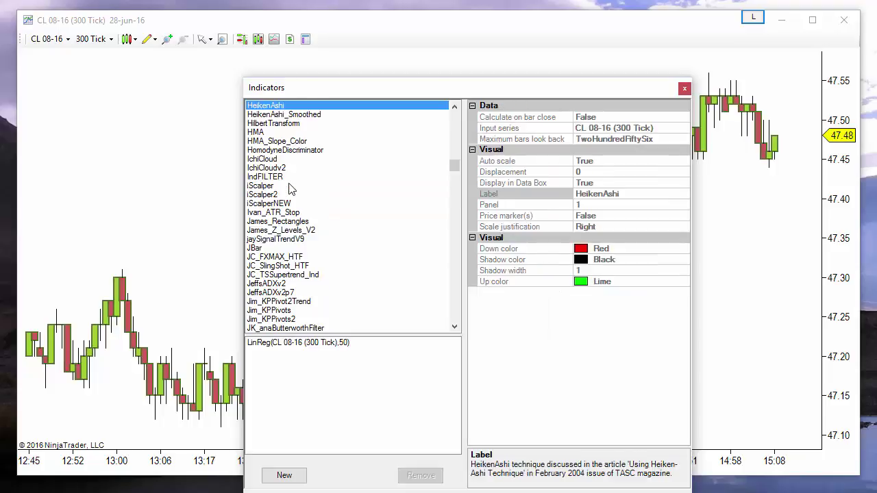
double_click(256, 132)
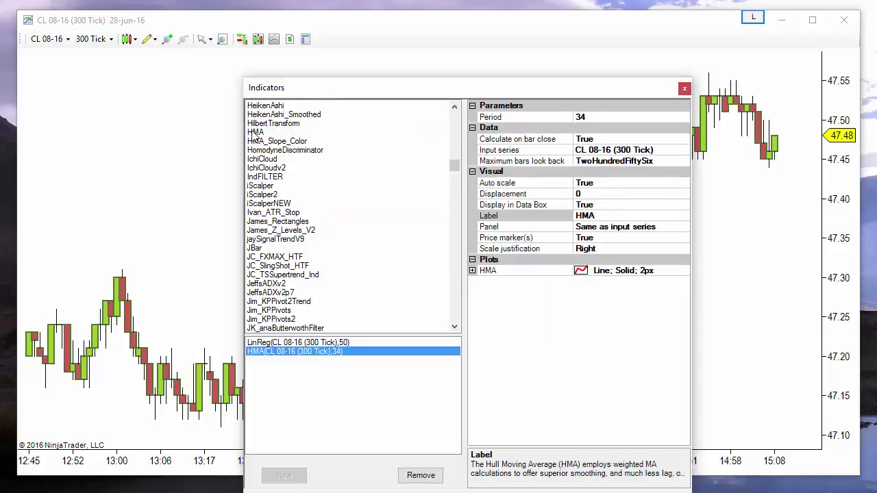
left_click(593, 116)
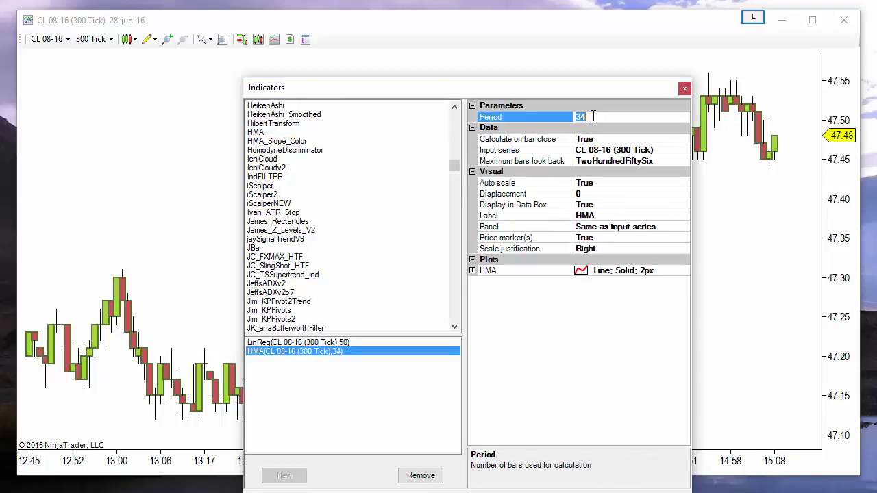
left_click(472, 270)
left_click(621, 283)
key("BackSpace")
key("BackSpace")
key("BackSpace")
type("b")
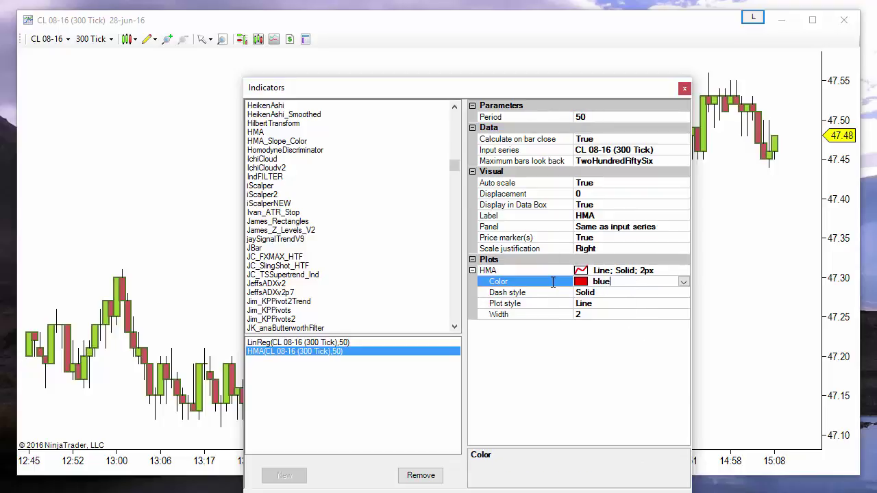
type("lue")
key("Return")
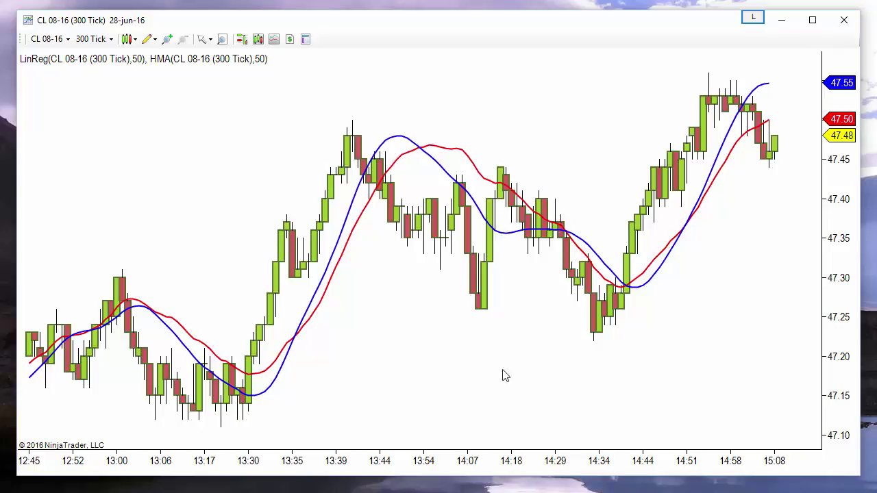
Adjust the bar spacing, then delete the blue HMA line from the chart.
left_click_drag(437, 462, 520, 467)
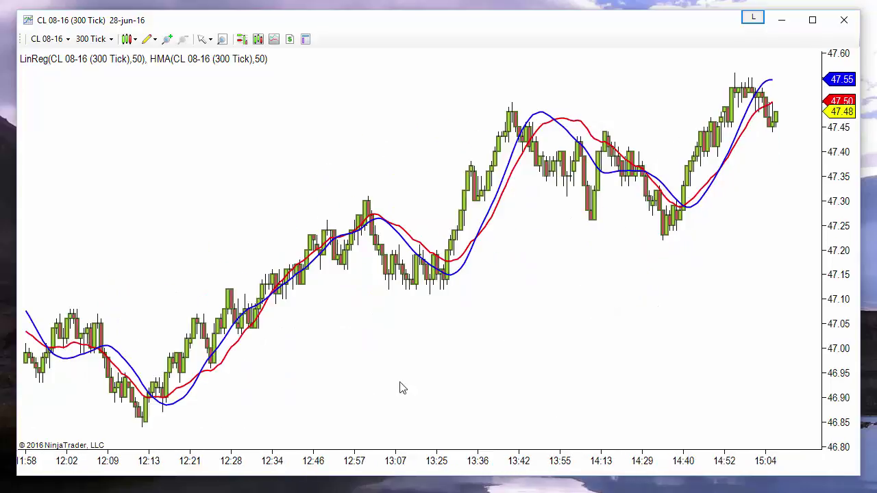
left_click_drag(441, 462, 342, 450)
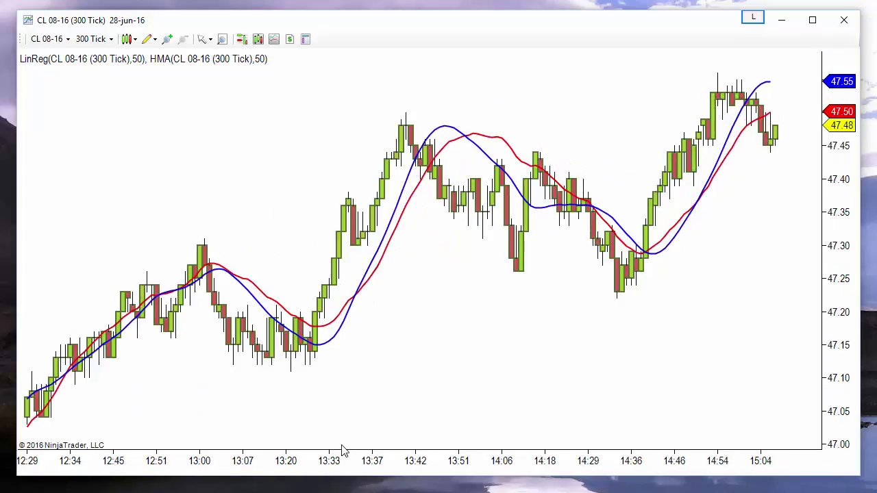
left_click(411, 168)
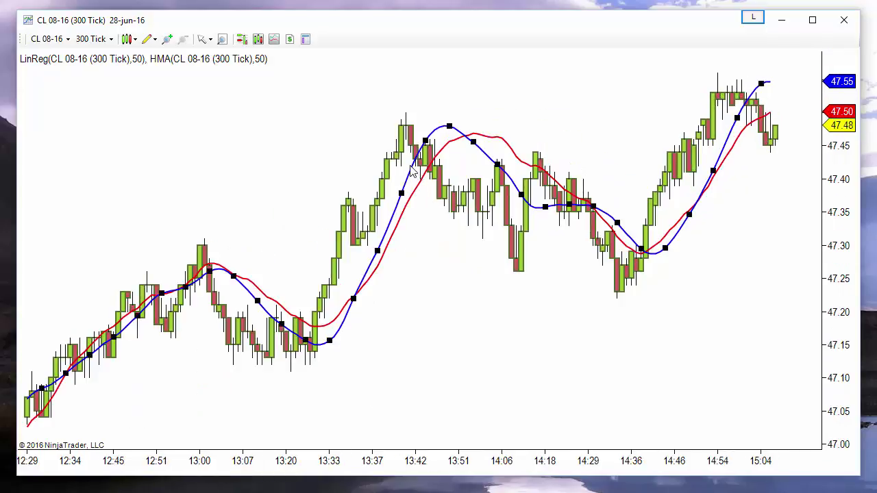
key("Delete")
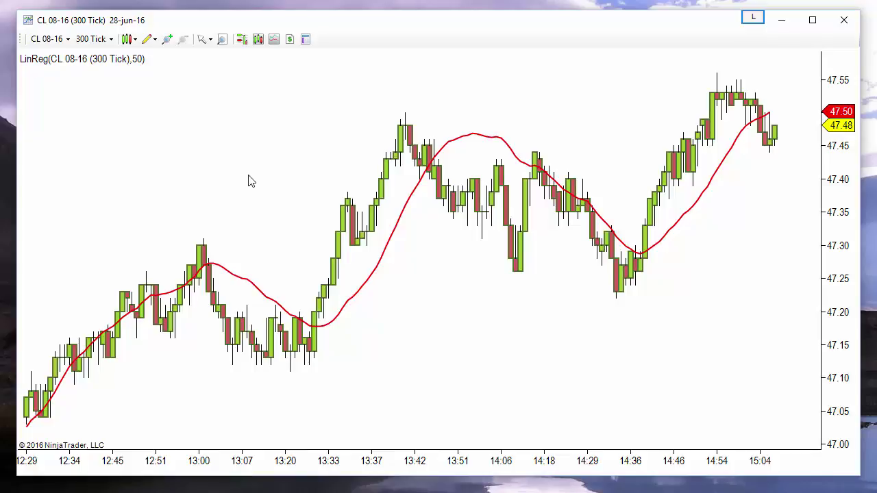
Pan back to earlier bars and adjust bar width to show roughly 12:30 to 14:04.
left_click_drag(237, 141, 679, 293)
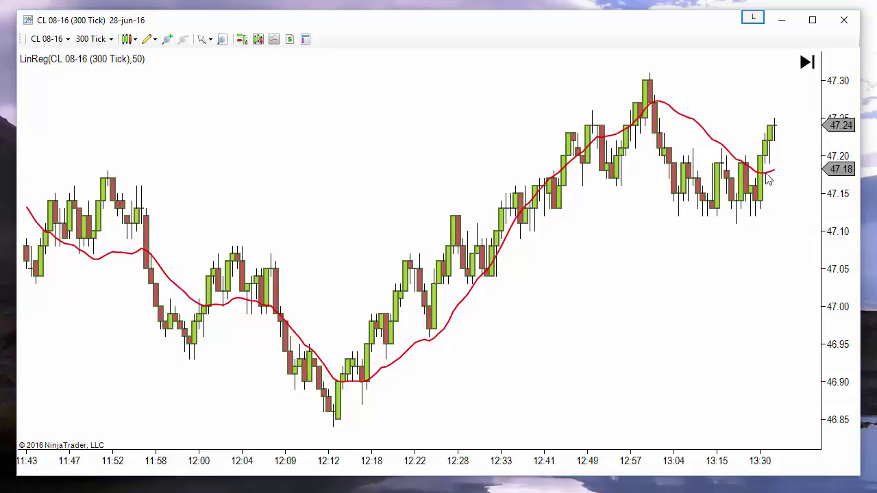
left_click_drag(677, 456, 284, 489)
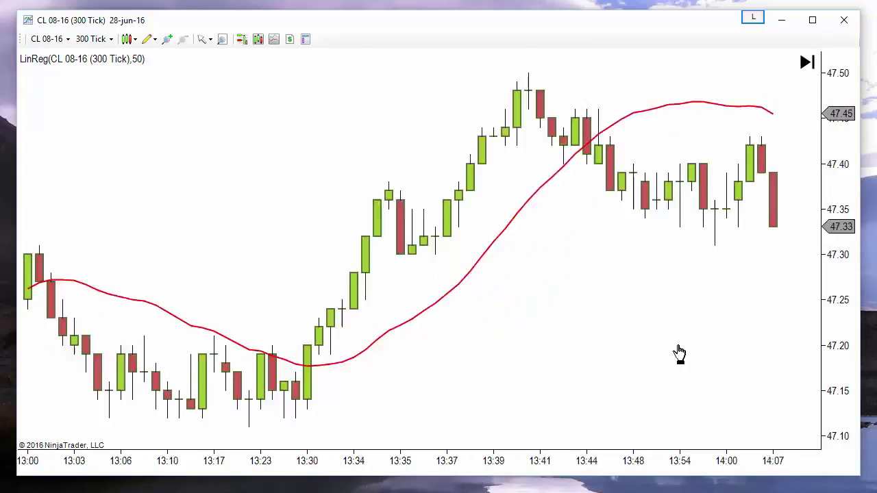
left_click_drag(524, 465, 582, 474)
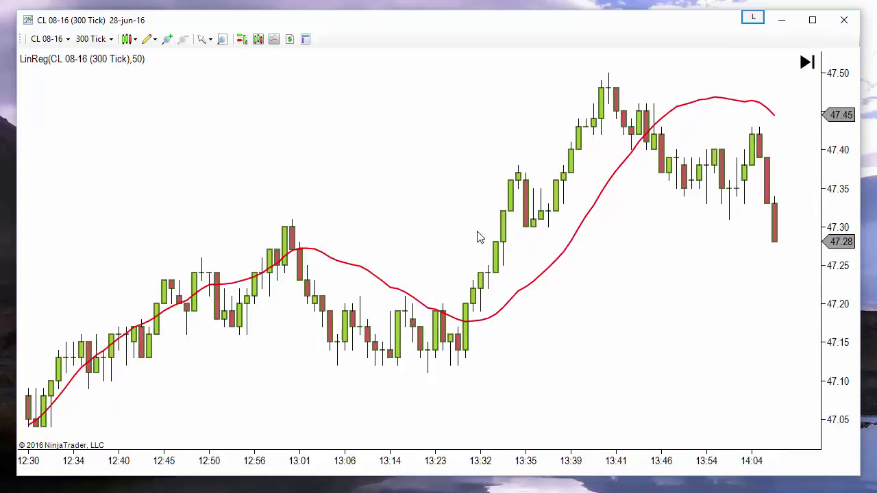
Add a second LinReg indicator from the chart's indicator list.
right_click(444, 156)
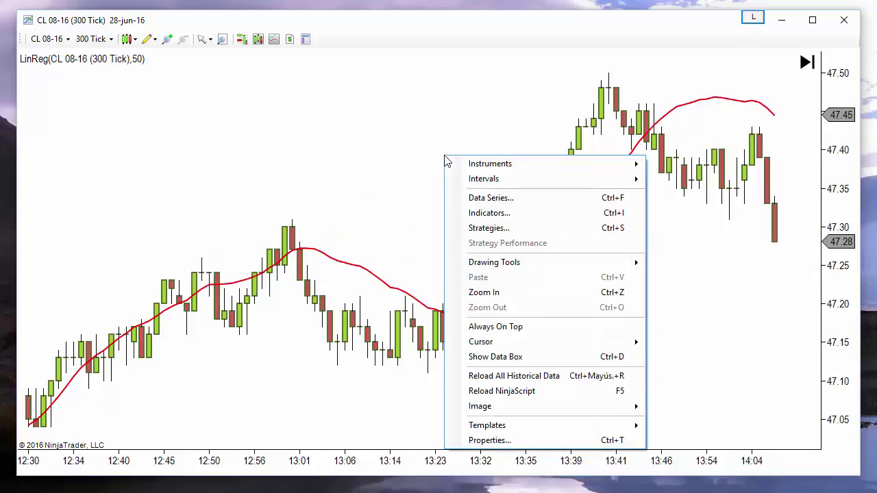
left_click(489, 214)
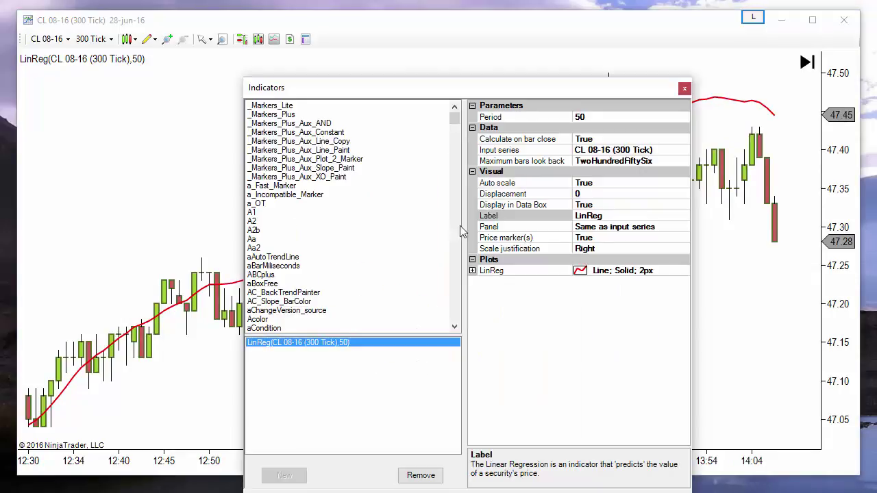
left_click(296, 132)
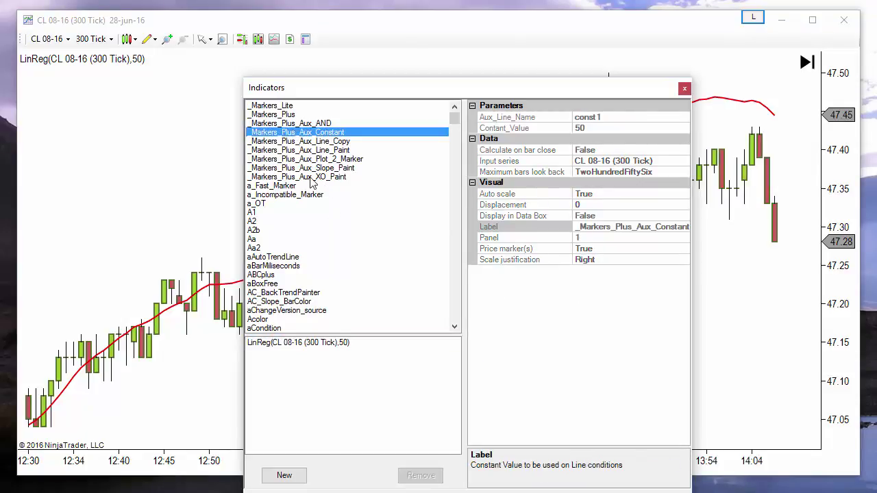
key("l")
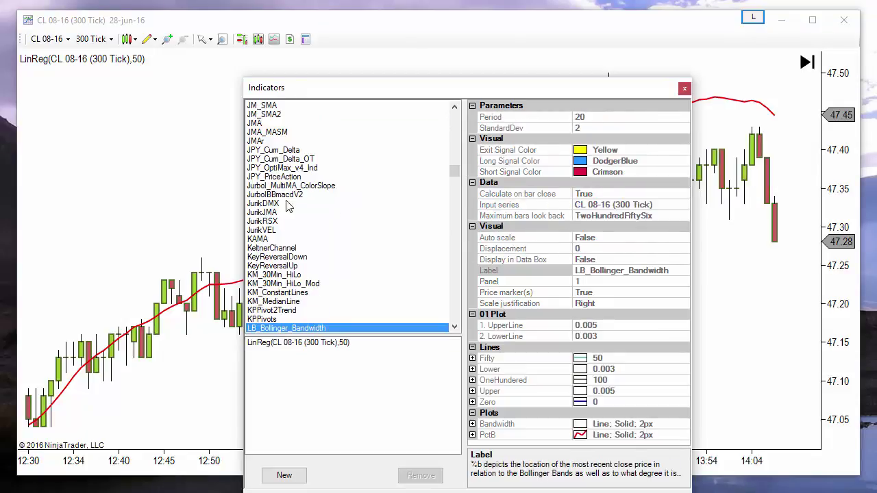
scroll(288, 205, "down", 3)
scroll(288, 205, "down", 1)
double_click(268, 293)
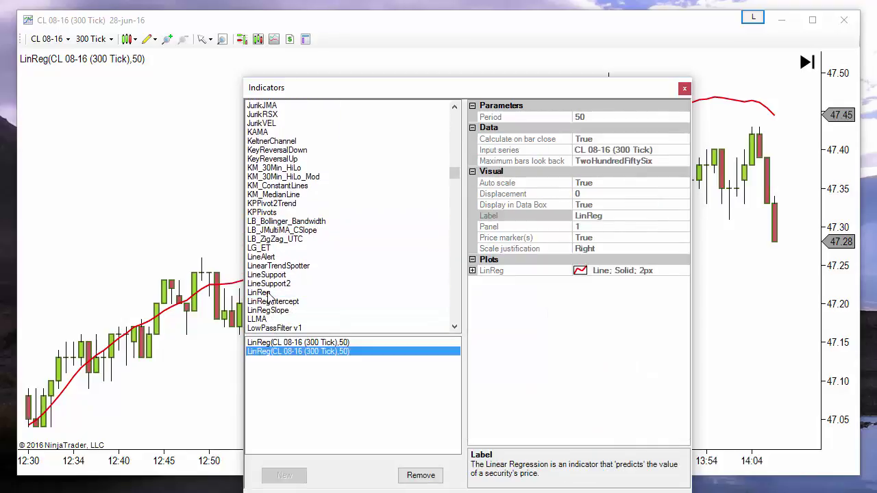
Select the second LinReg and try a displacement of 1 before returning it to 0.
left_click(279, 342)
left_click(284, 352)
left_click(285, 347)
left_click(290, 352)
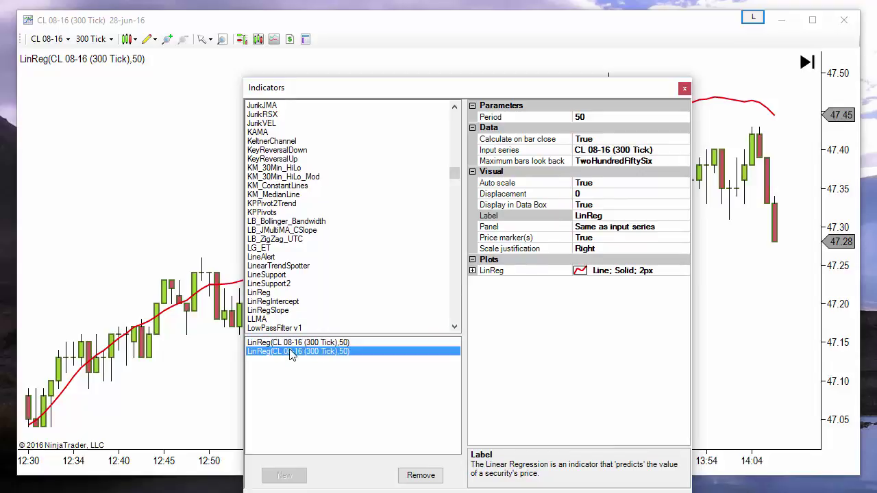
left_click(290, 344)
left_click(292, 351)
left_click(589, 194)
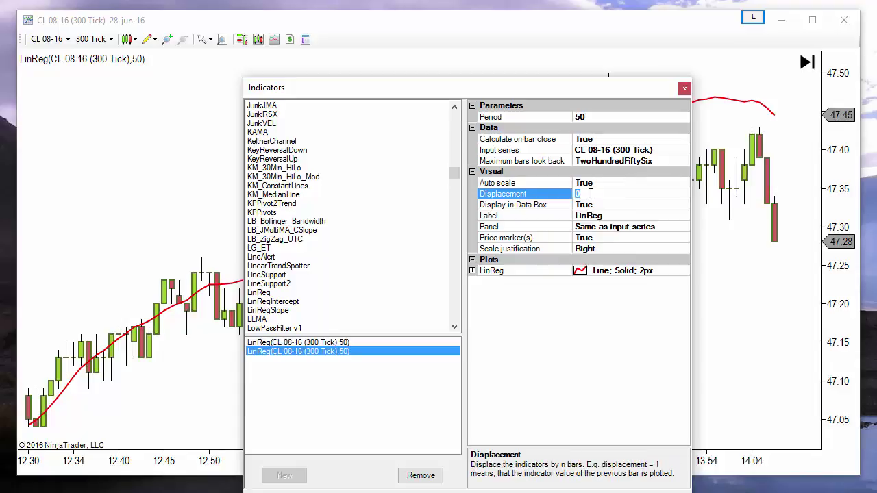
type("1")
left_click(343, 352)
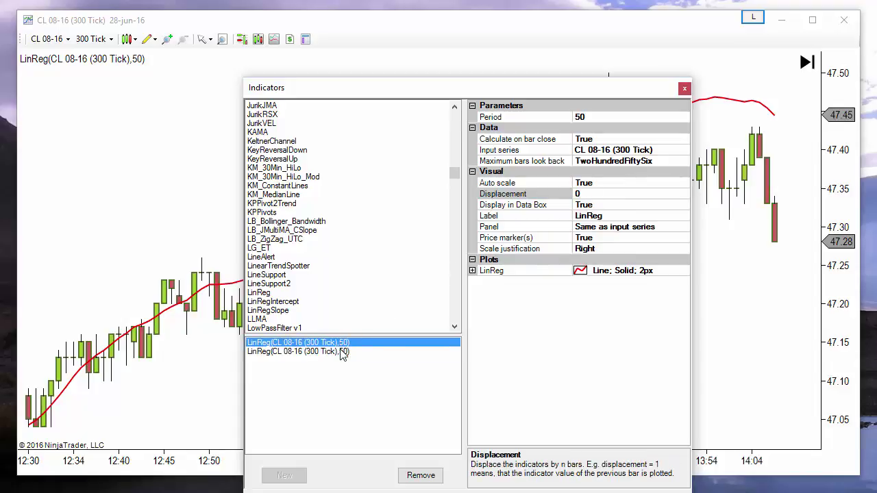
left_click(343, 352)
left_click(345, 354)
left_click(345, 343)
left_click(346, 351)
left_click(348, 342)
Set the second LinReg's line colour to blue and apply it.
left_click(472, 271)
left_click(560, 281)
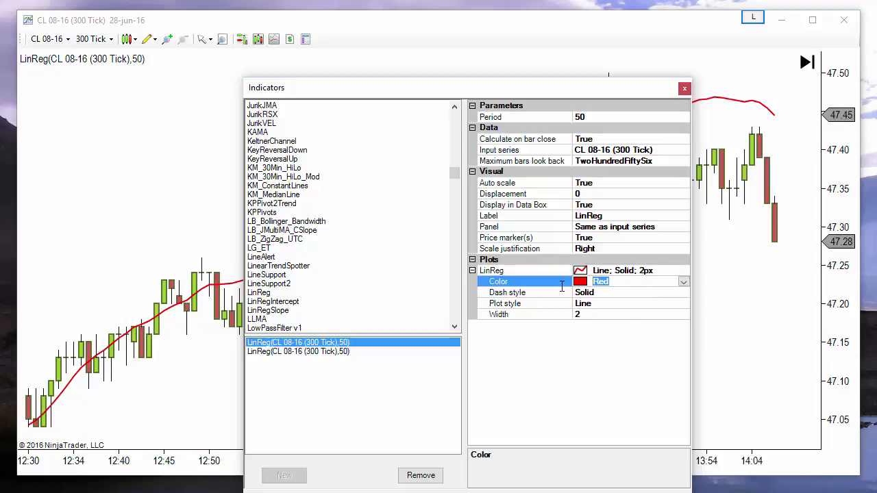
type("blue")
left_click_drag(468, 89, 499, 58)
left_click(518, 485)
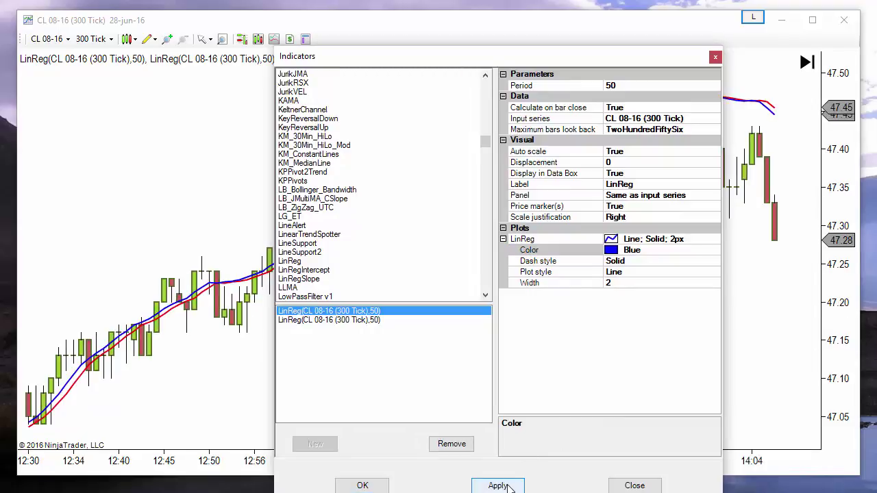
Close the indicator settings and zoom and pan to compare both LinReg lines, ending on 12:10–13:30.
left_click(627, 487)
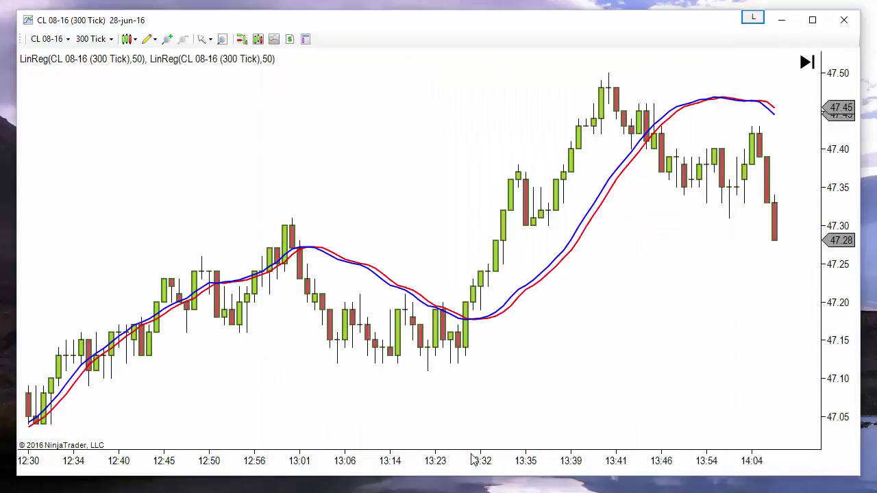
left_click_drag(493, 473, 539, 475)
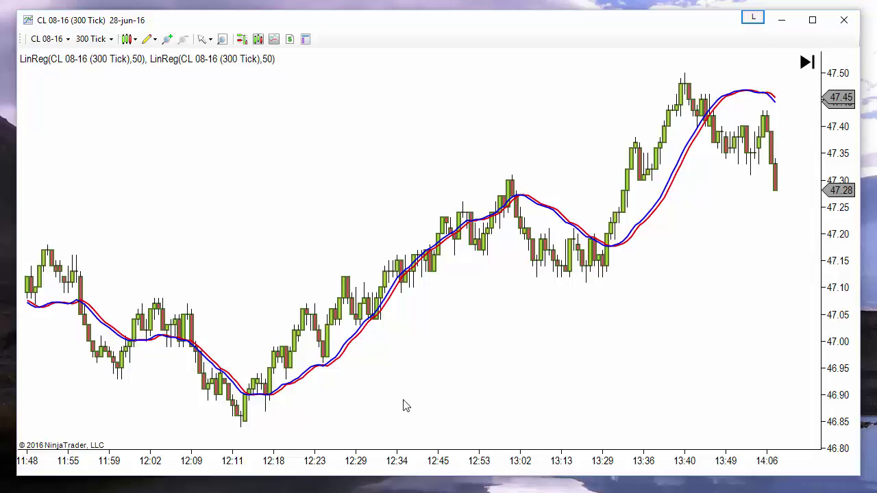
left_click_drag(548, 470, 392, 446)
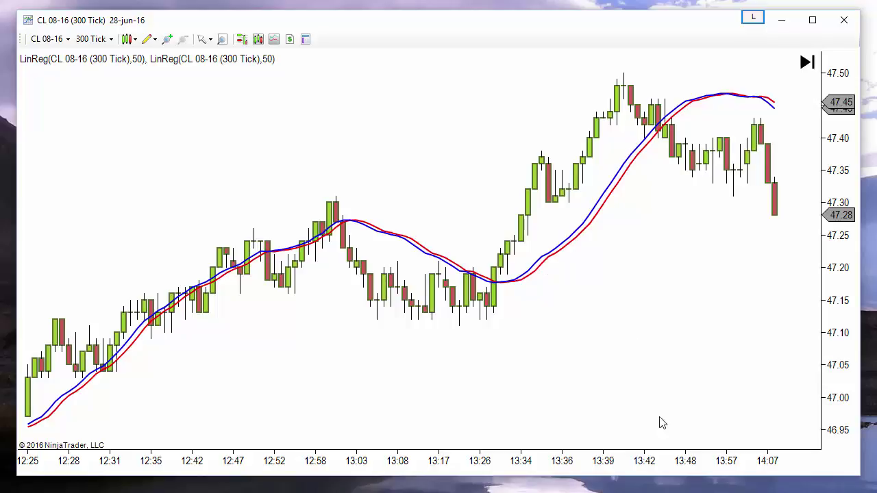
left_click_drag(342, 363, 695, 434)
left_click_drag(724, 464, 386, 466)
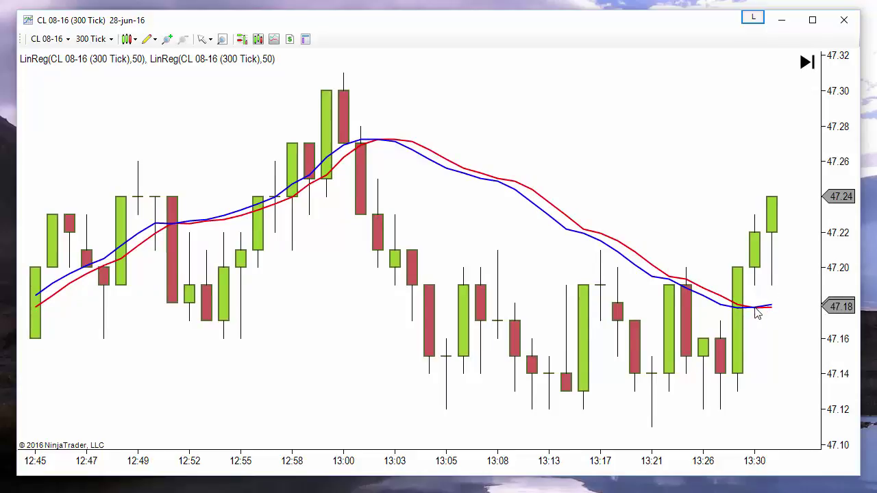
left_click_drag(629, 467, 705, 463)
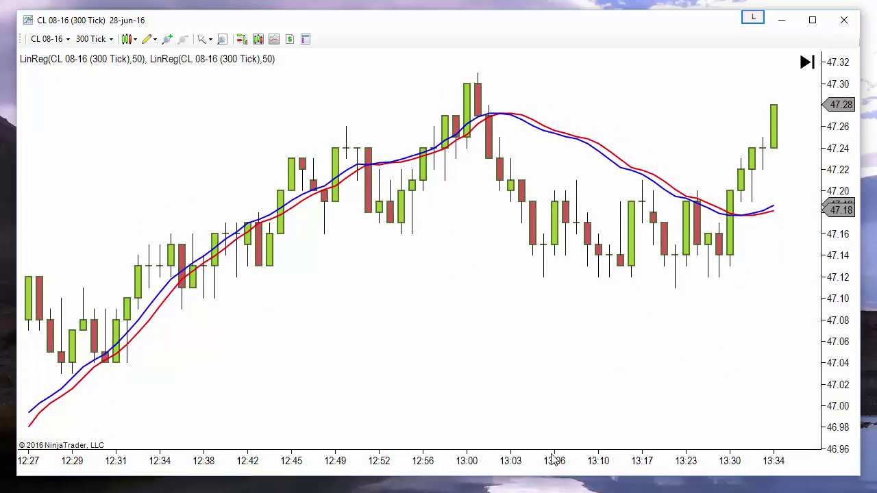
left_click_drag(554, 459, 603, 466)
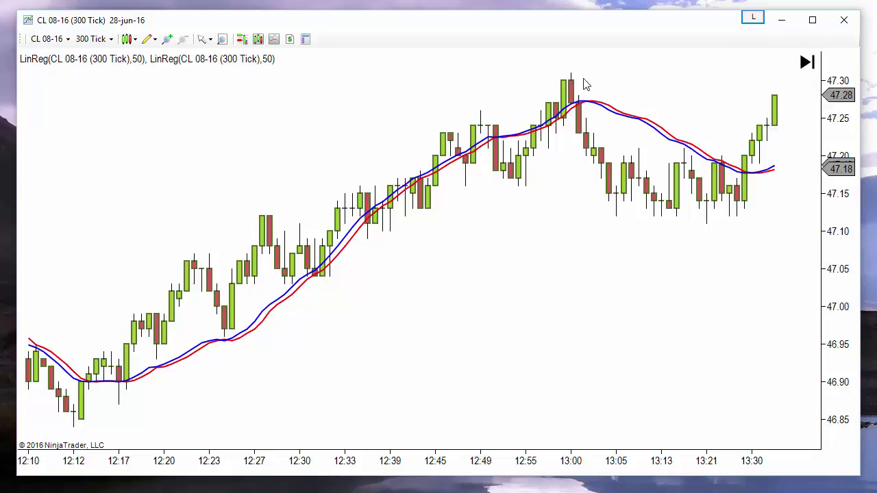
Add TIS_Slope_Color to the chart and remove both LinReg indicators.
right_click(291, 135)
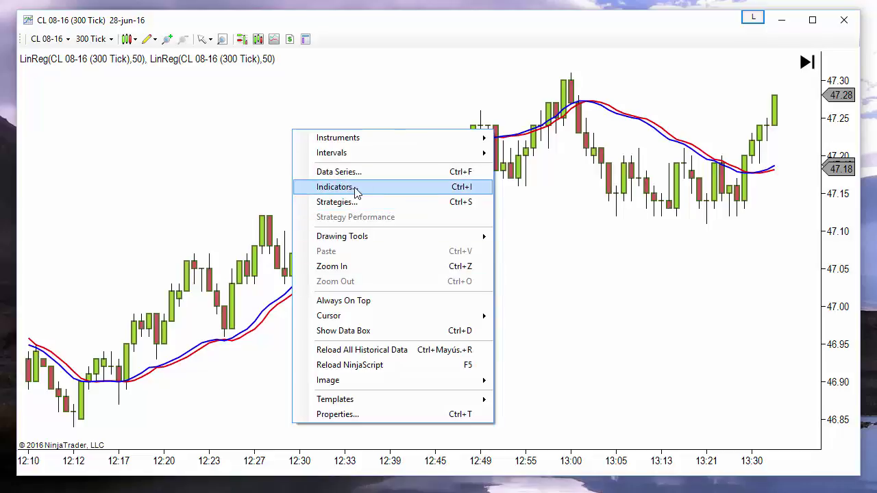
left_click(328, 189)
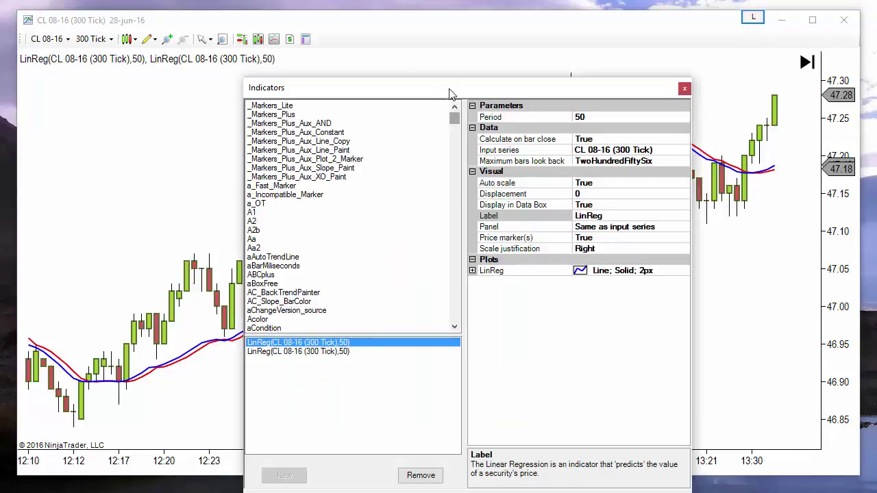
left_click_drag(450, 90, 486, 246)
left_click(290, 217)
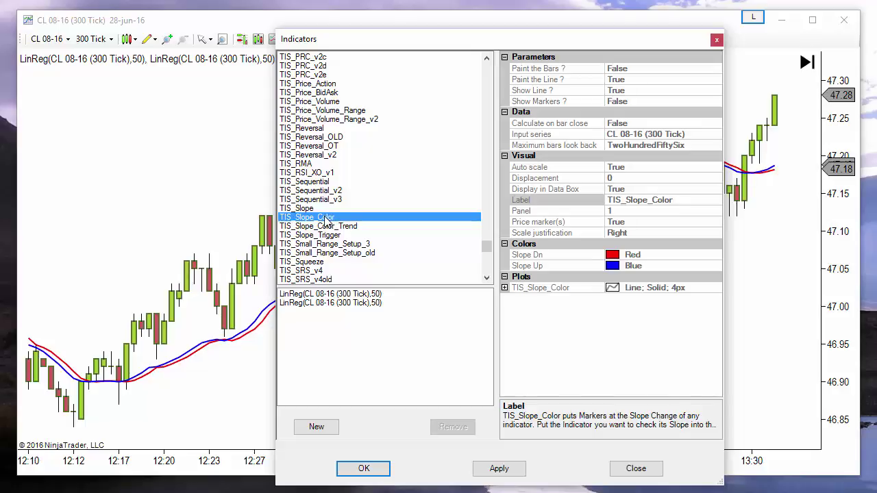
double_click(326, 218)
left_click(332, 295)
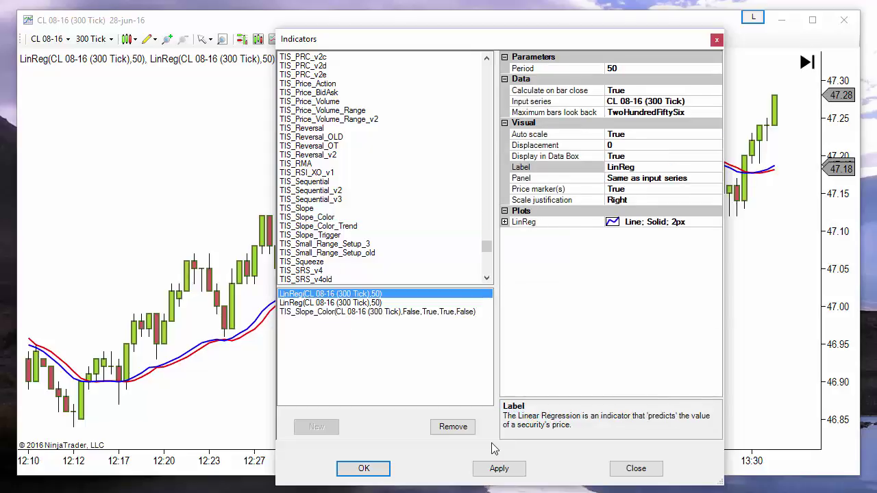
left_click(453, 427)
left_click(453, 427)
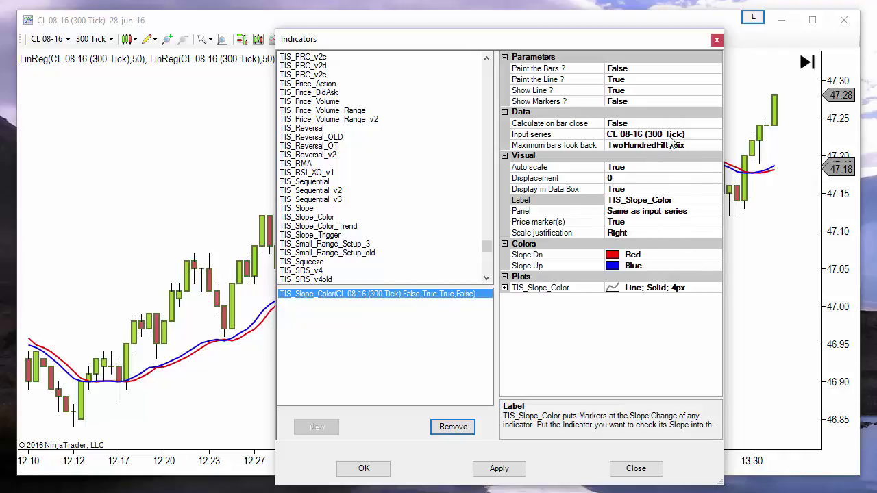
Set TIS_Slope_Color's input series to LinReg(50) and turn on Paint the Bars and Show Markers.
left_click(613, 136)
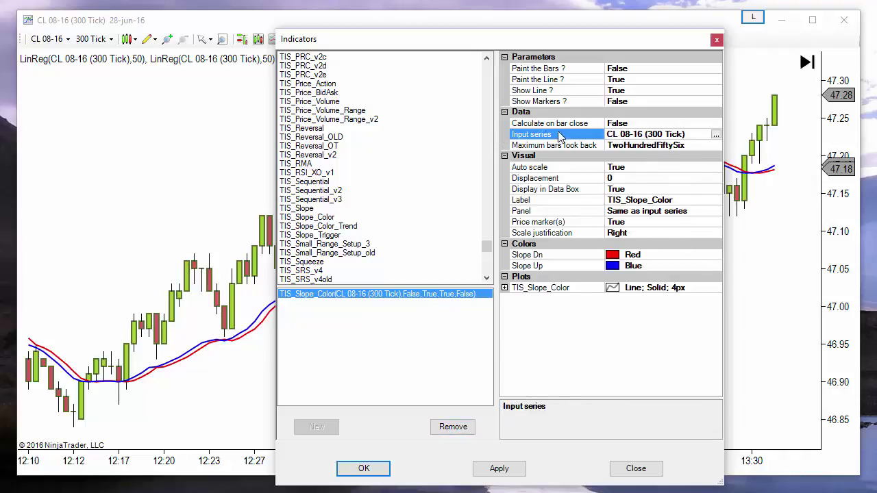
left_click(716, 135)
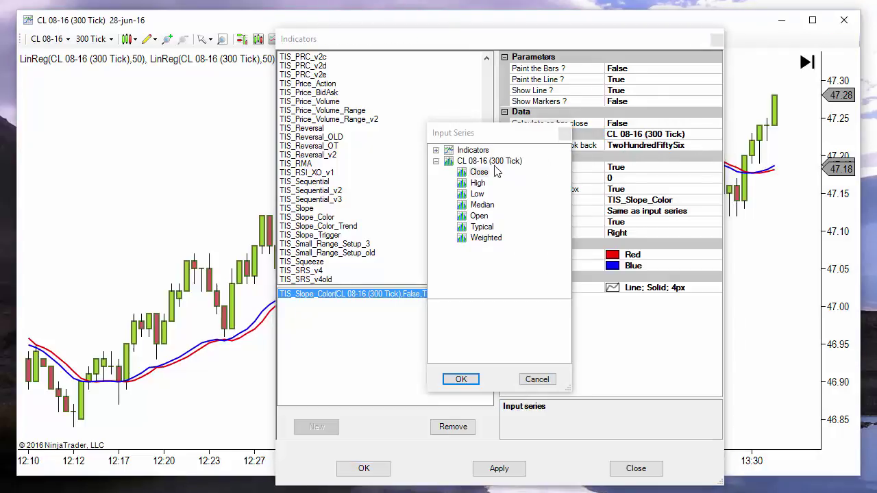
left_click(436, 149)
left_click(486, 217)
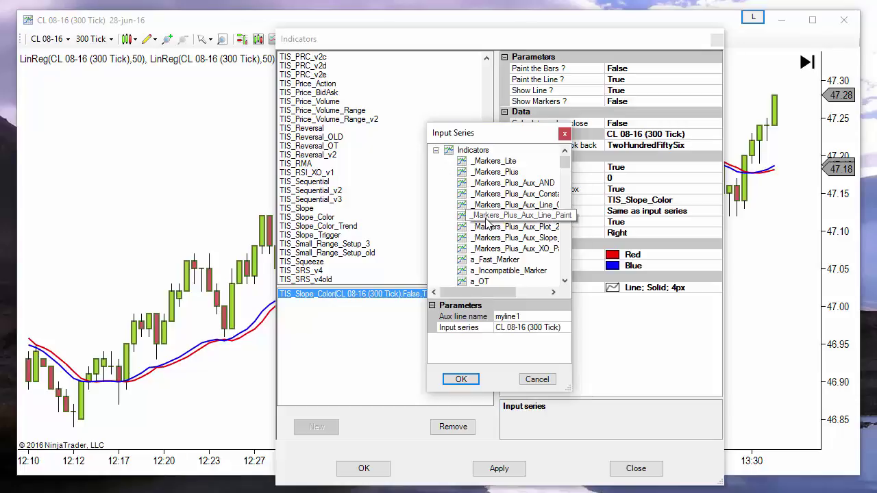
key("l")
scroll(486, 222, "down", 3)
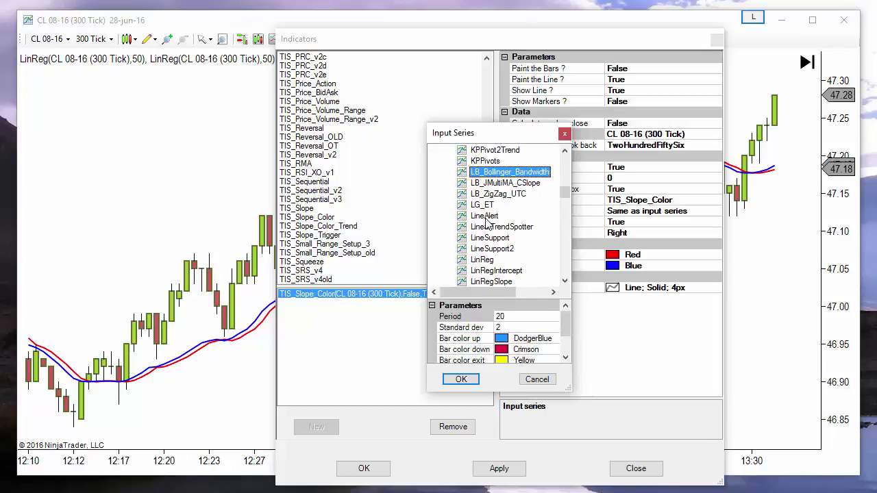
left_click(482, 260)
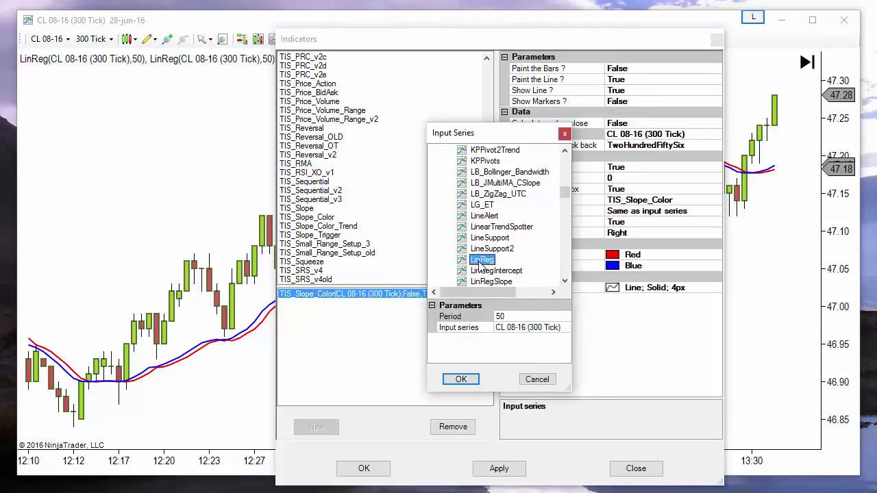
left_click(463, 383)
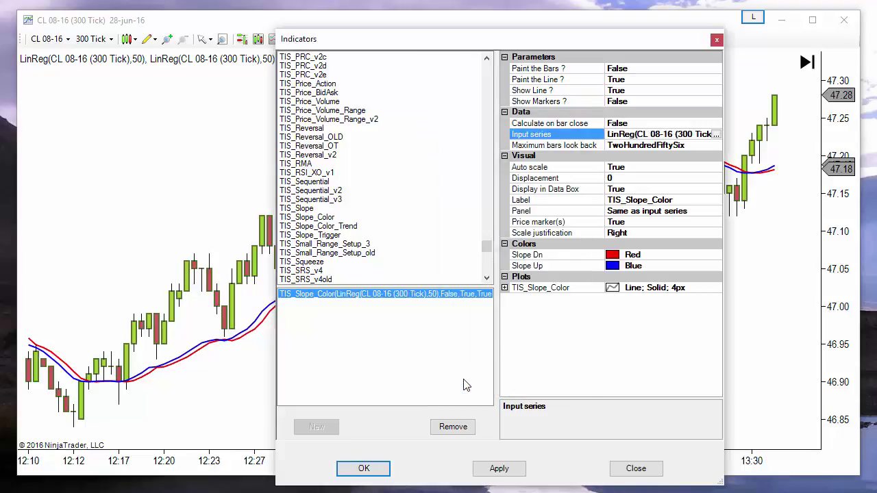
left_click(644, 69)
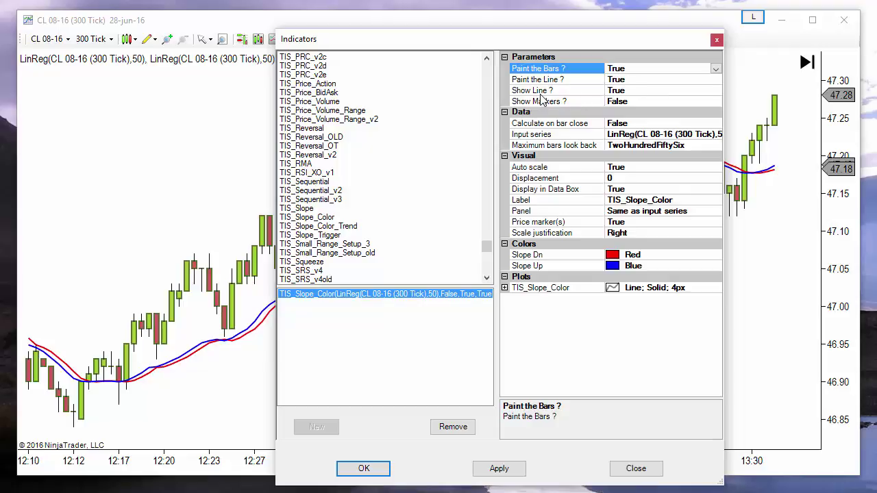
double_click(633, 101)
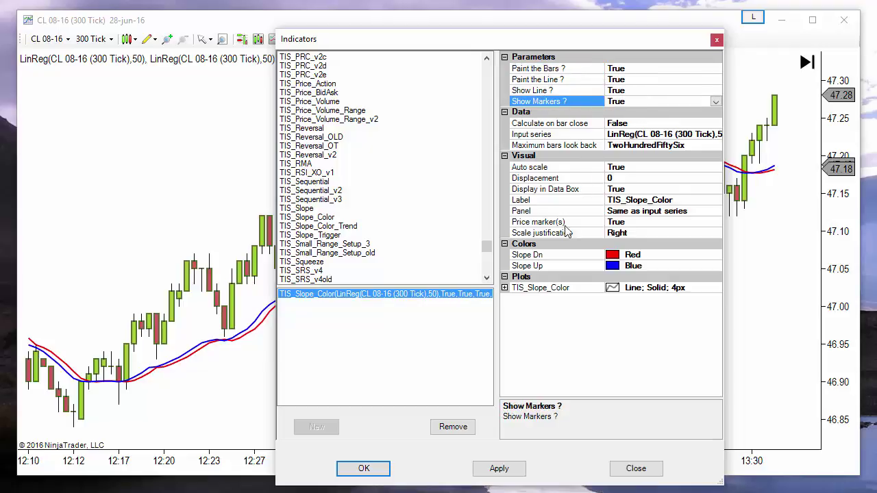
Apply the TIS_Slope_Color settings, thin the bars, and pan to the latest CL 08-16 bars.
left_click(370, 471)
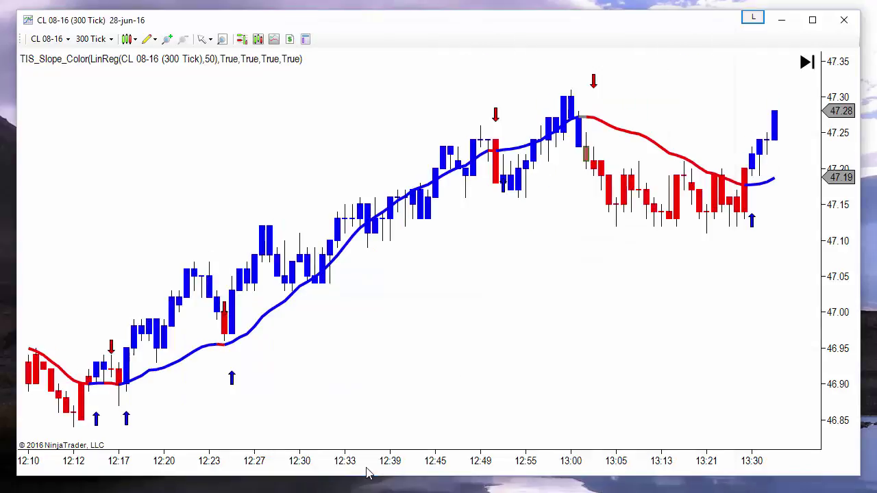
left_click_drag(476, 463, 509, 452)
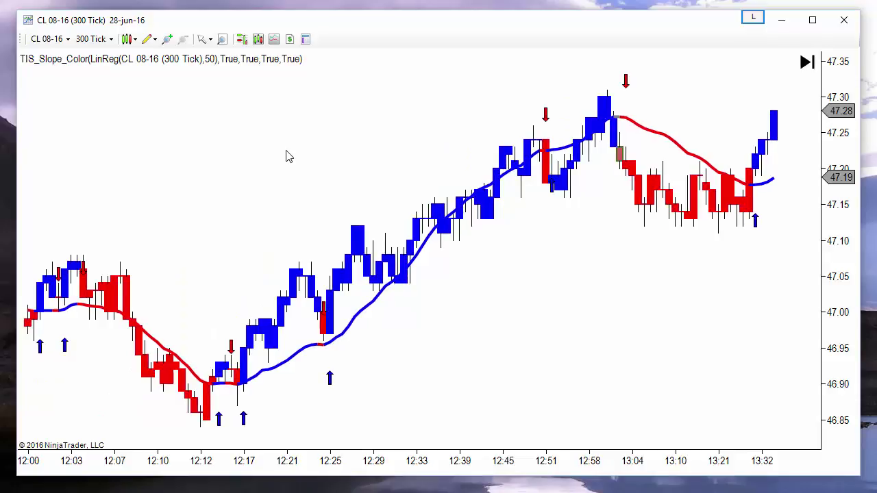
key("ctrl+Down")
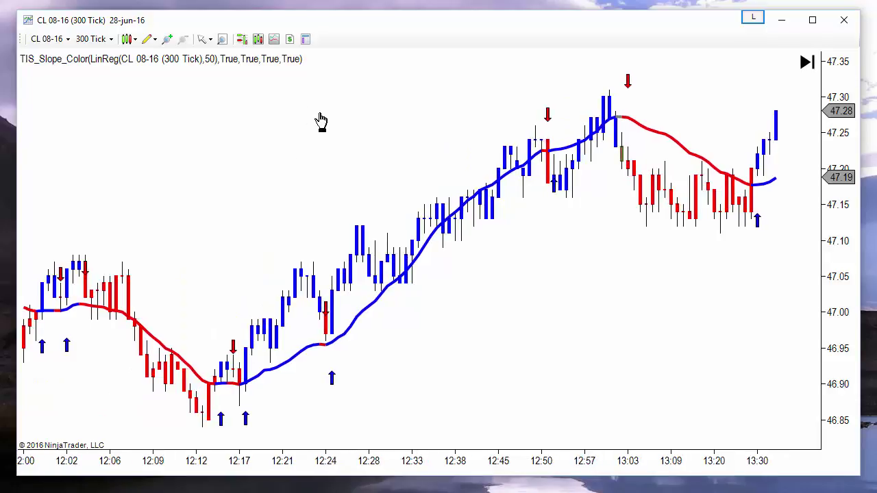
left_click_drag(323, 121, 482, 147)
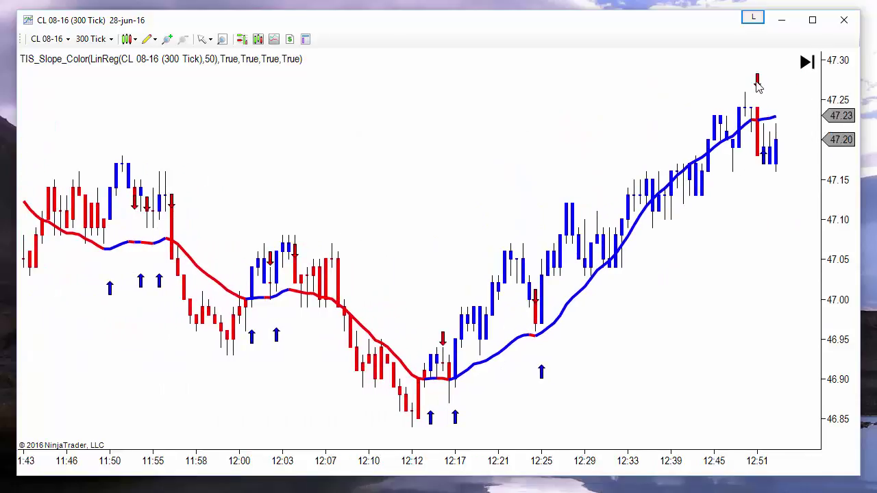
left_click_drag(769, 141, 712, 198)
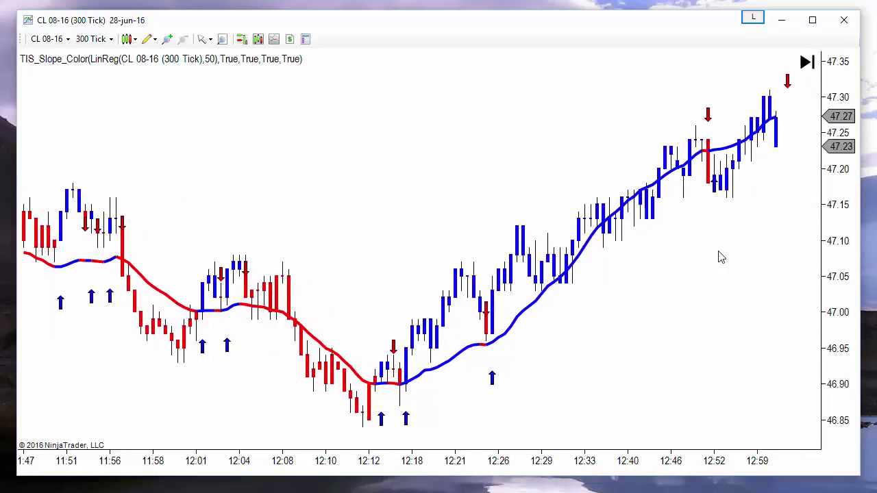
left_click_drag(721, 257, 528, 307)
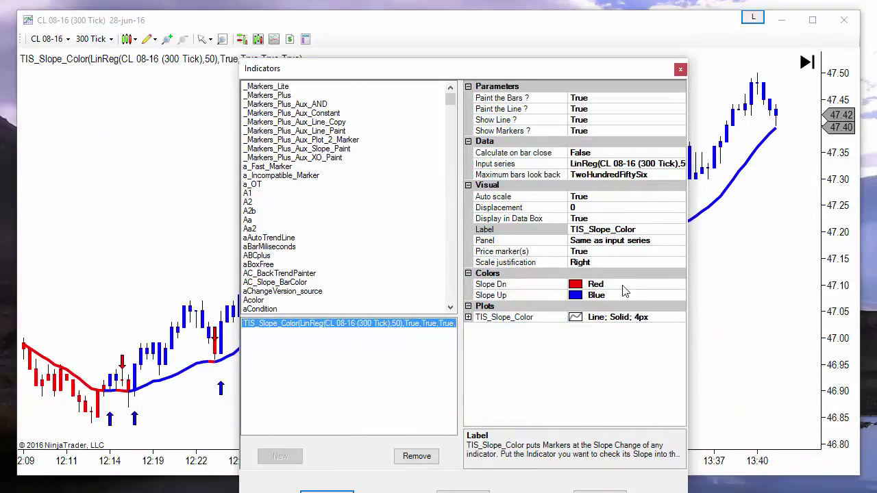
Review the slope colours and _Markers_Plus indicators, then remove TIS_Slope_Color from the chart.
left_click(615, 287)
left_click(618, 297)
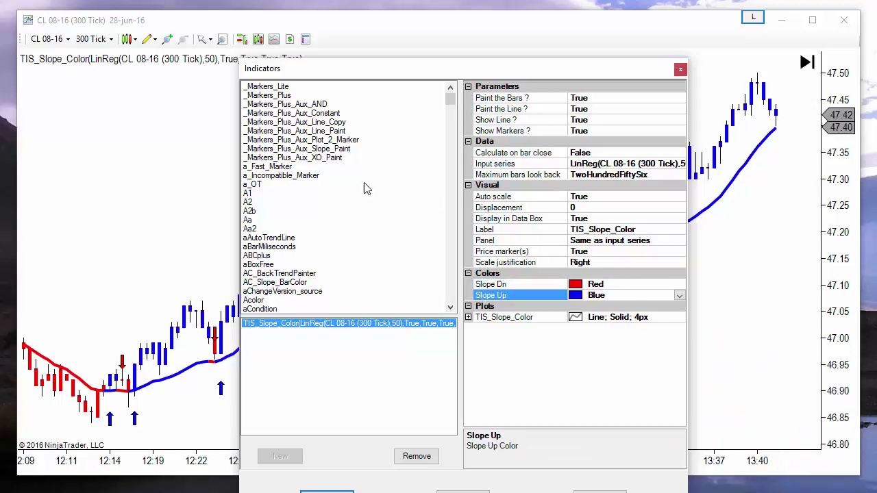
left_click_drag(455, 69, 482, 36)
left_click(301, 59)
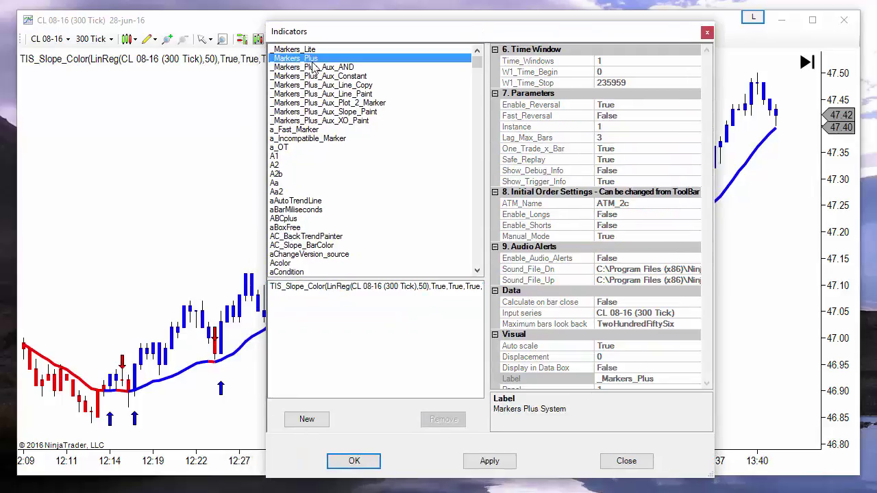
left_click(322, 113)
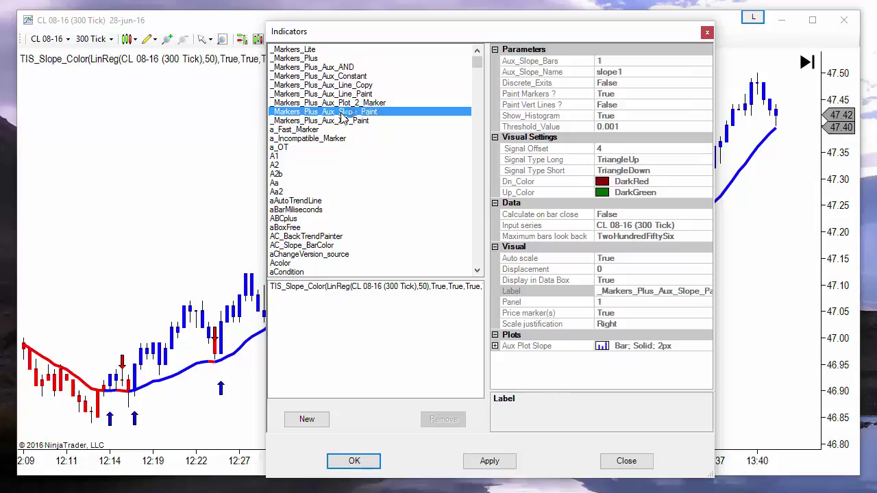
left_click(345, 288)
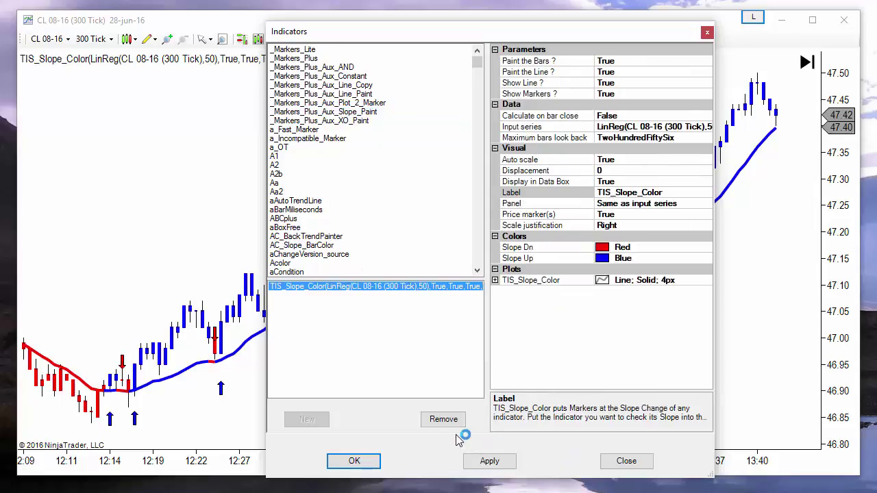
left_click(438, 421)
Apply the removal and add _Markers_Plus_Aux_Slope_Paint to the chart.
left_click(487, 462)
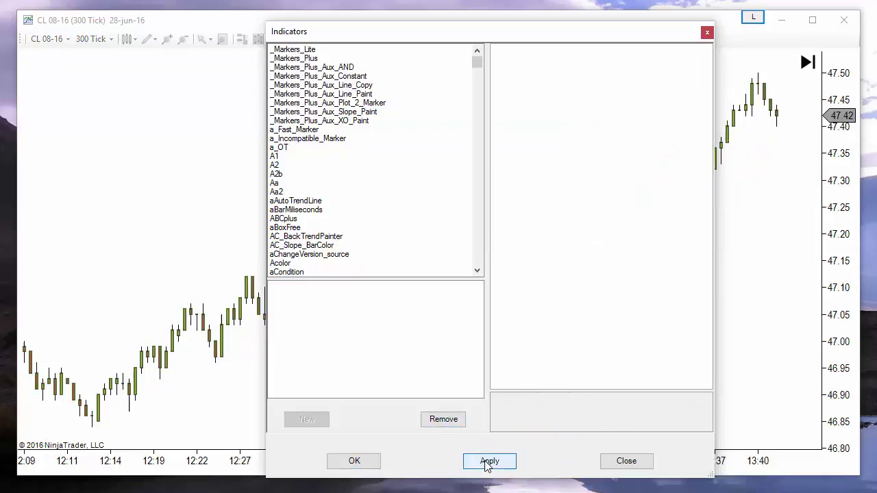
left_click(320, 112)
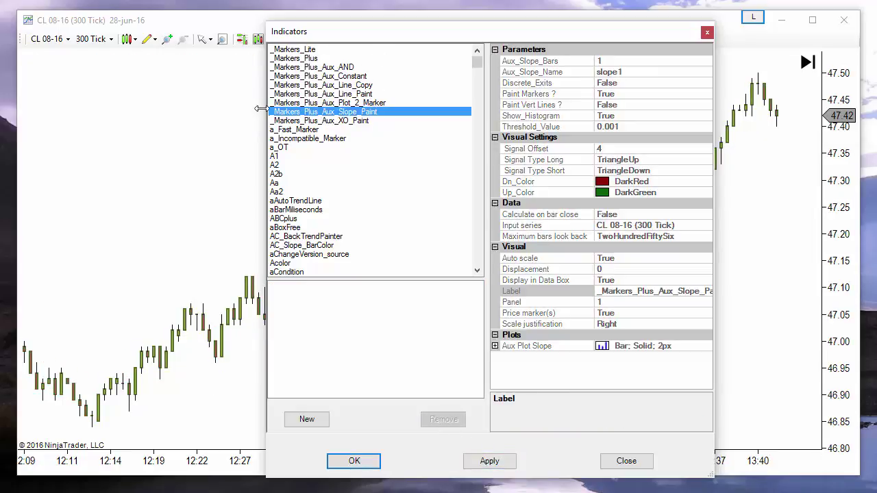
double_click(321, 113)
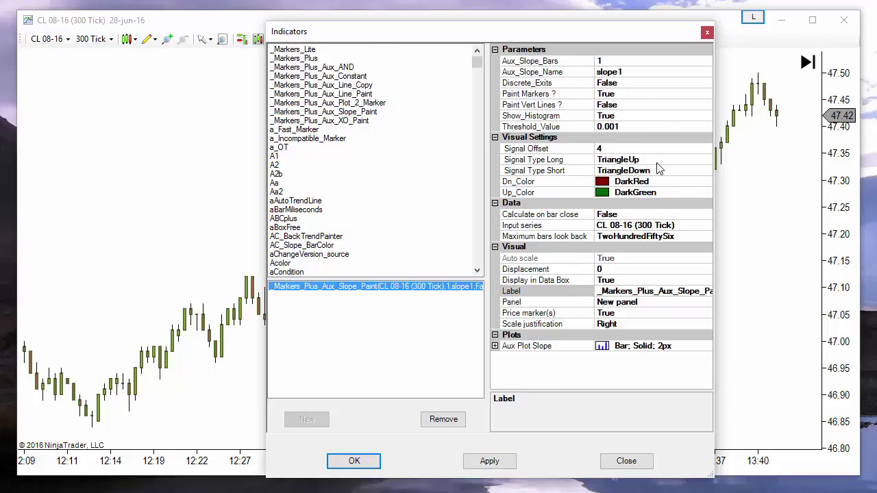
Base the slope indicator on LinReg(50) with Threshold_Value 0.0001 and apply it.
left_click(688, 226)
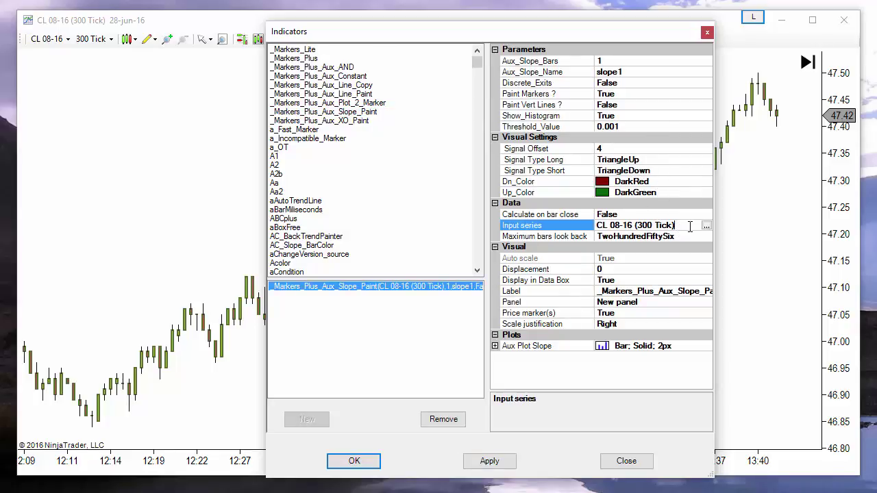
left_click(707, 227)
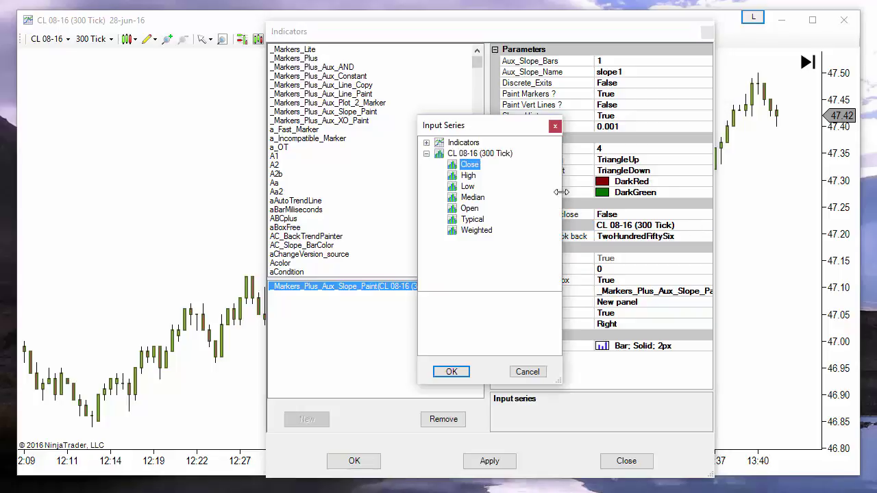
left_click(426, 143)
left_click(511, 188)
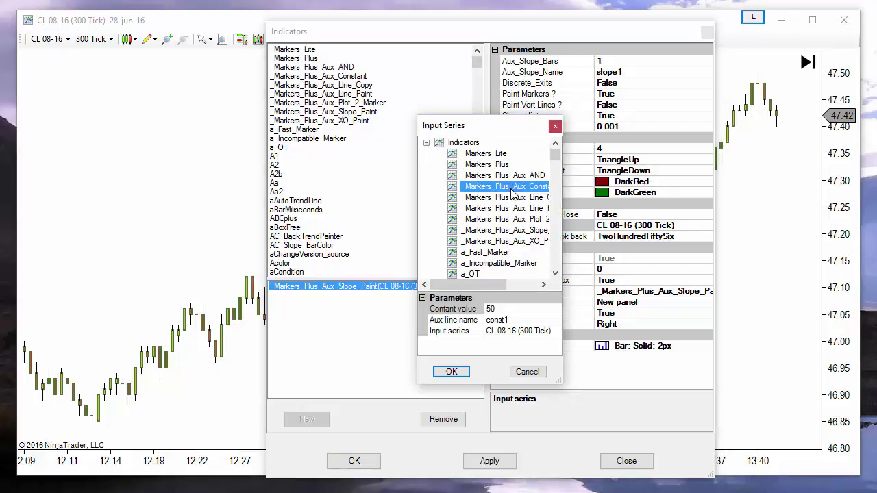
key("l")
scroll(500, 243, "down", 3)
left_click(477, 252)
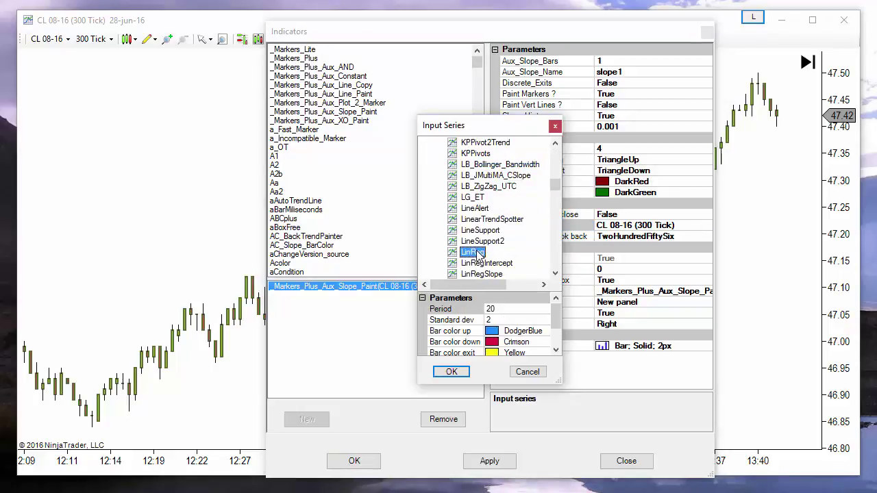
left_click(451, 372)
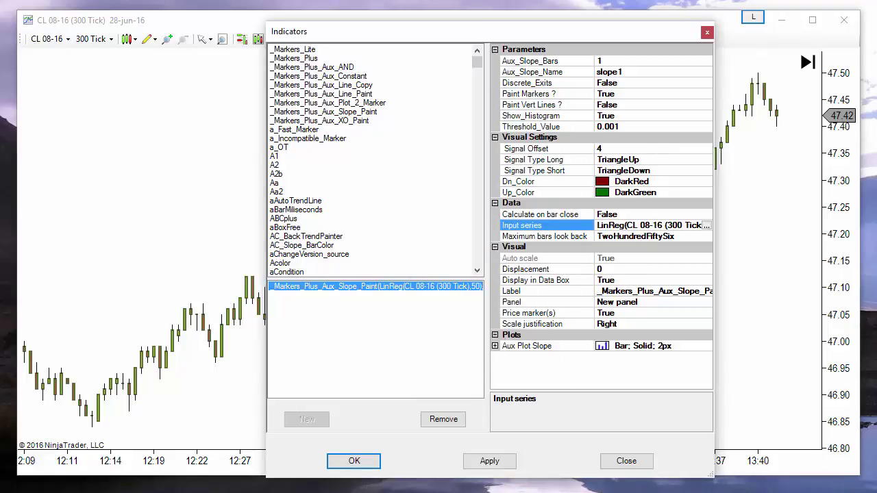
left_click(625, 127)
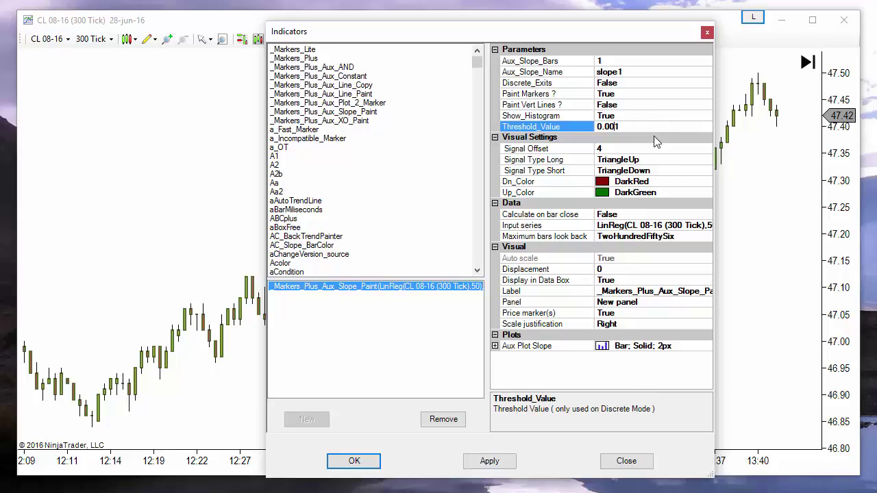
type("0")
left_click(355, 464)
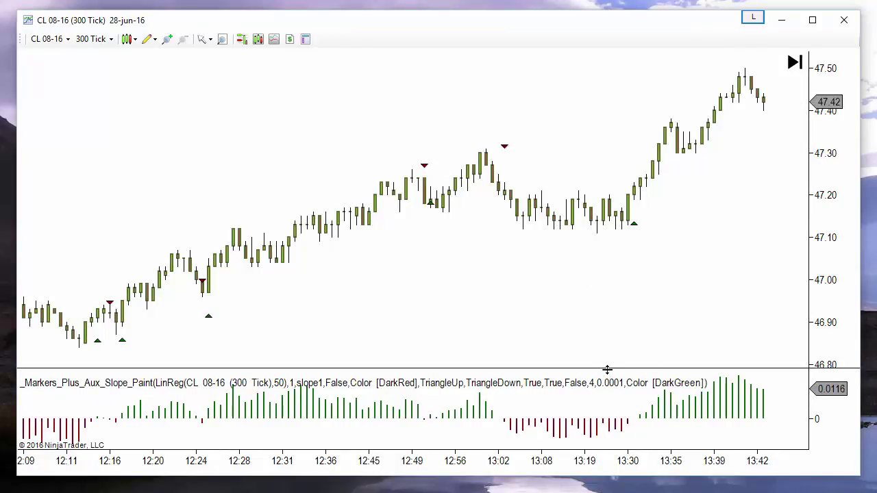
Enlarge the price panel over the histogram, zoom in, and reopen the Indicators window.
left_click_drag(607, 370, 602, 423)
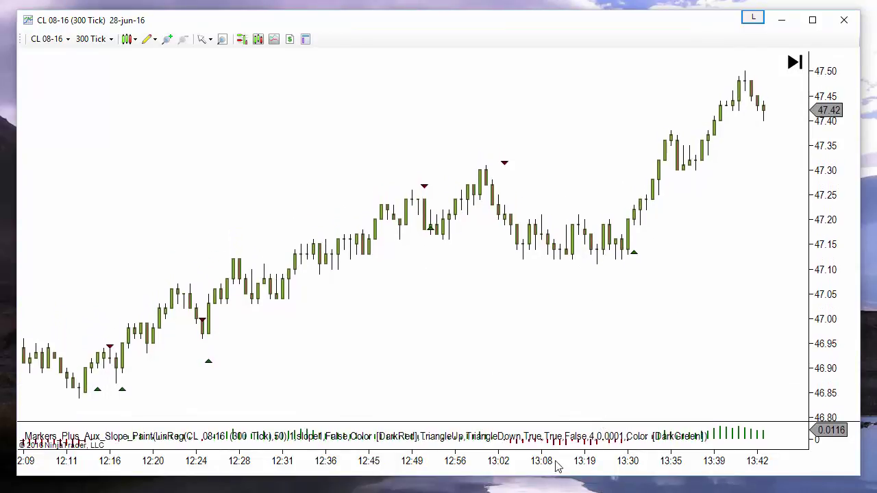
scroll(556, 466, "up", 4)
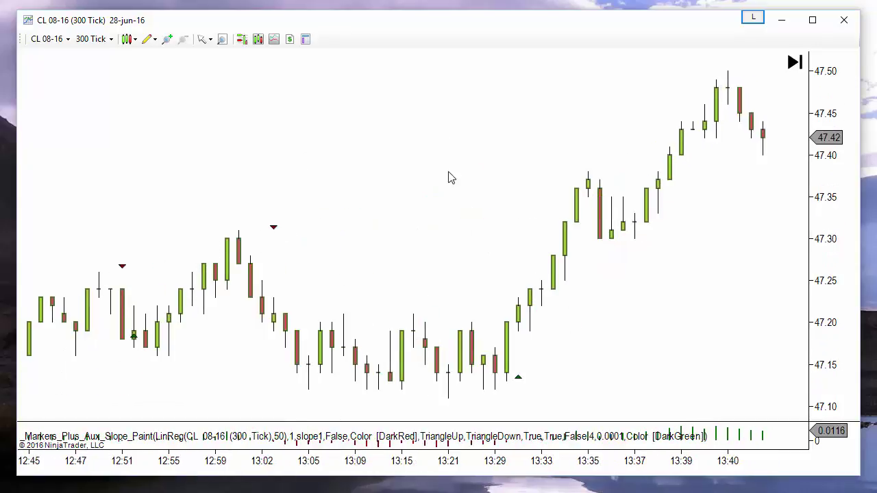
right_click(363, 115)
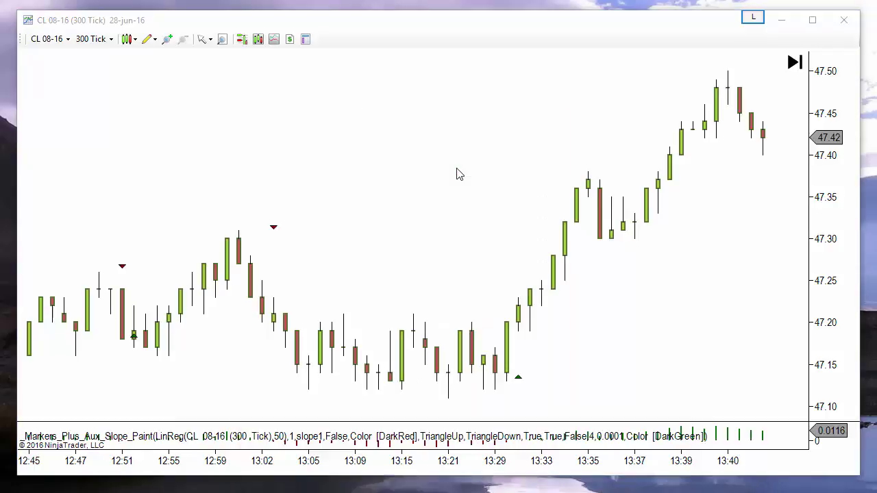
left_click(457, 172)
Add the LinReg indicator, a red 50-period line, over the CL 08-16 bars and apply.
left_click(362, 152)
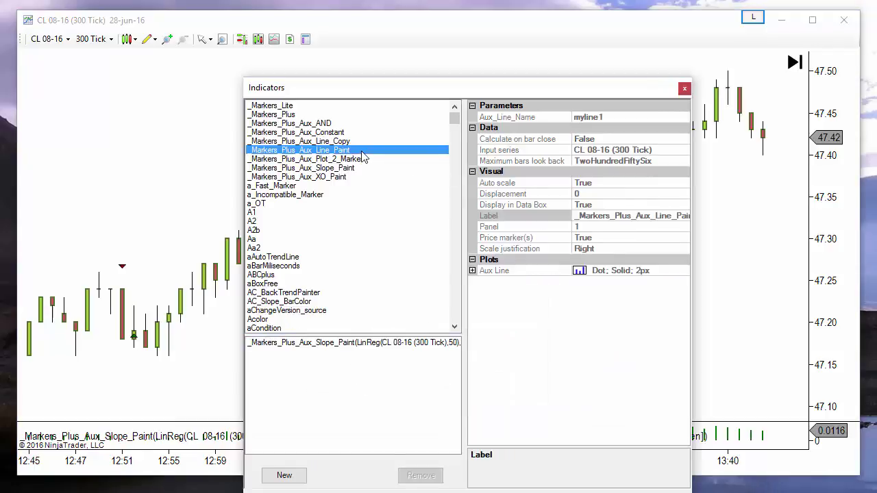
key("l")
scroll(363, 158, "down", 3)
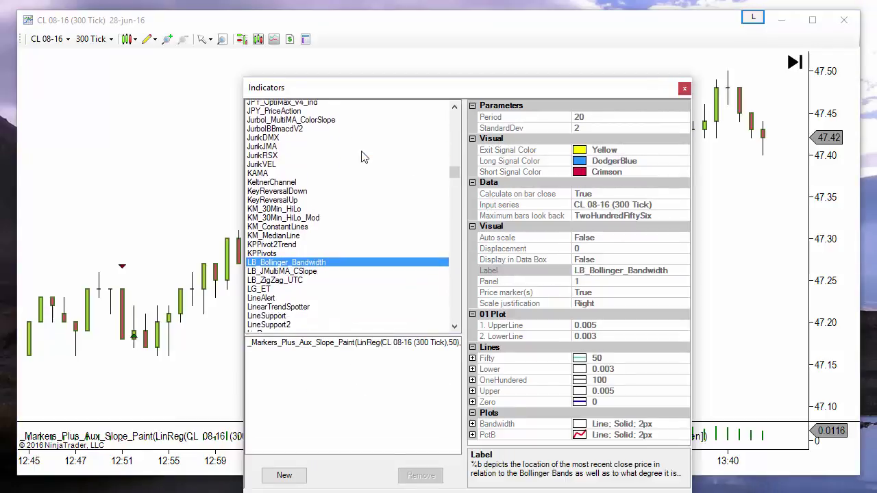
double_click(276, 319)
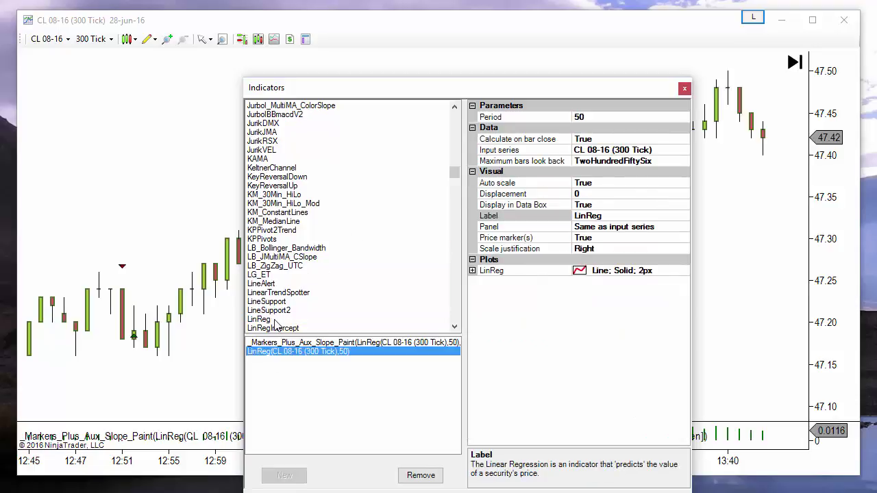
key("Return")
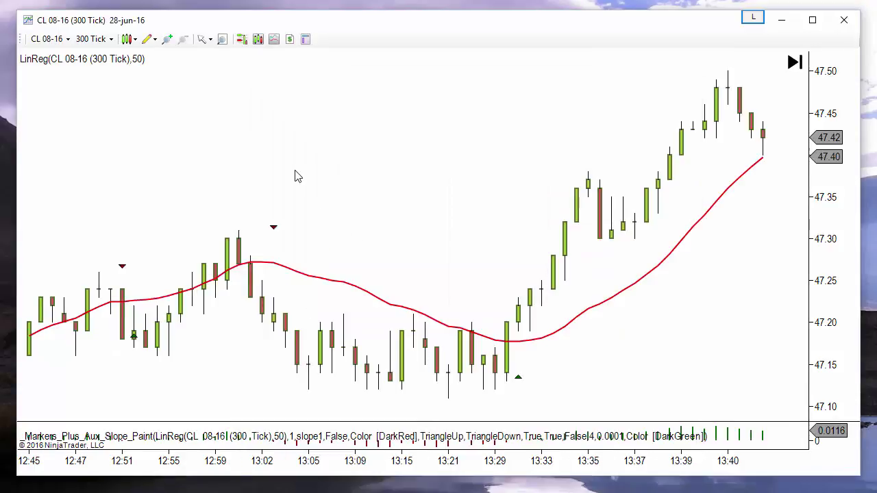